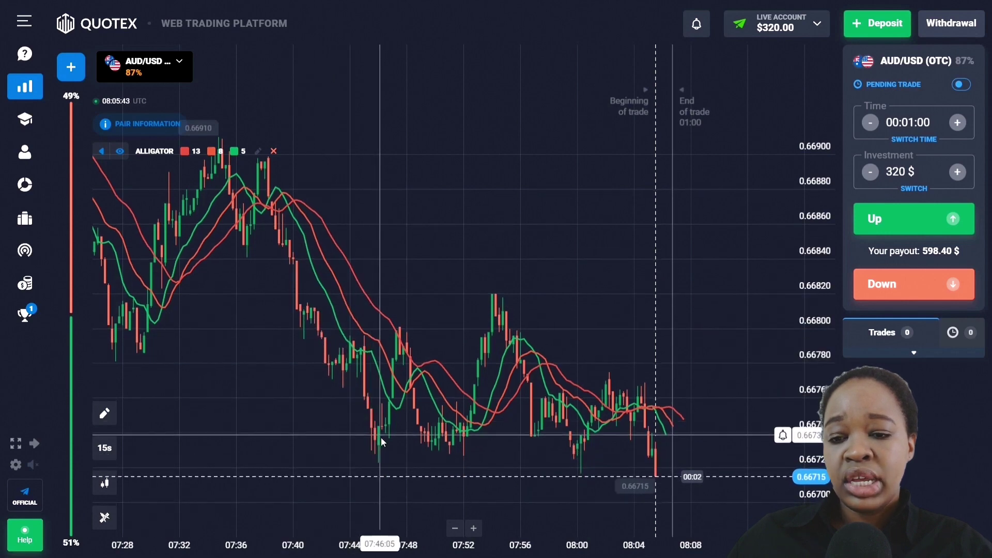
Scroll the AUD/USD (OTC) chart back to inspect earlier candles against the Alligator lines
drag(281, 344, 547, 405)
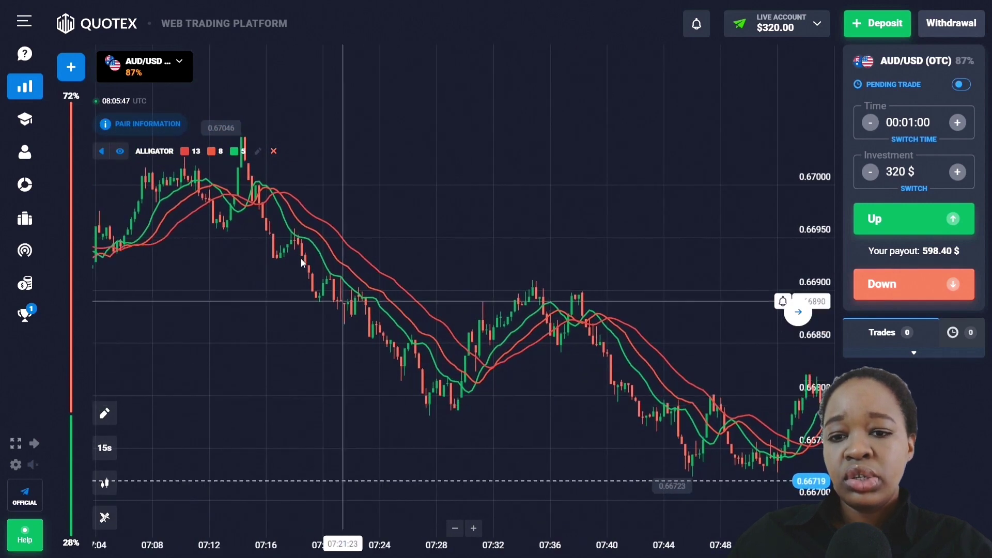
drag(481, 383, 611, 414)
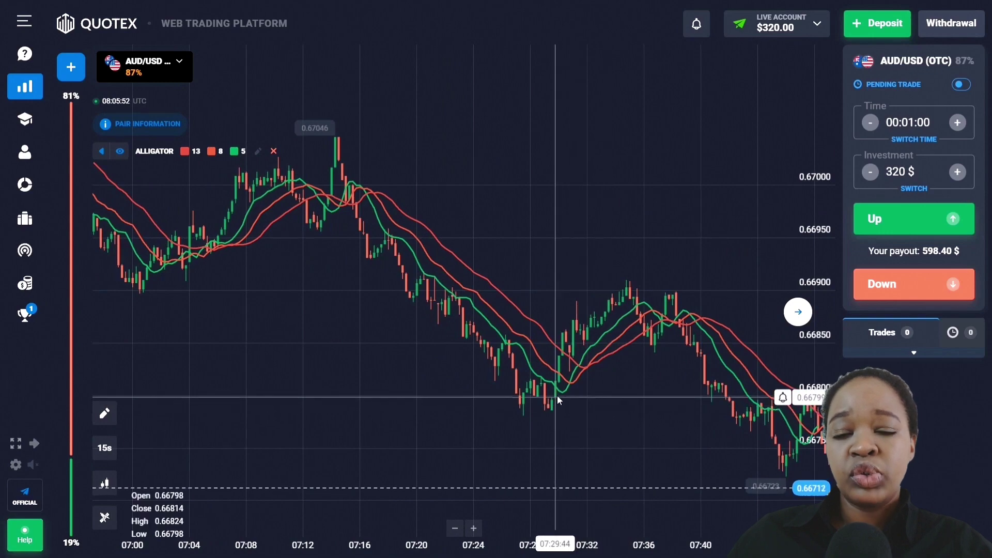
drag(628, 372, 651, 371)
drag(387, 345, 576, 390)
drag(425, 351, 637, 401)
drag(380, 346, 630, 385)
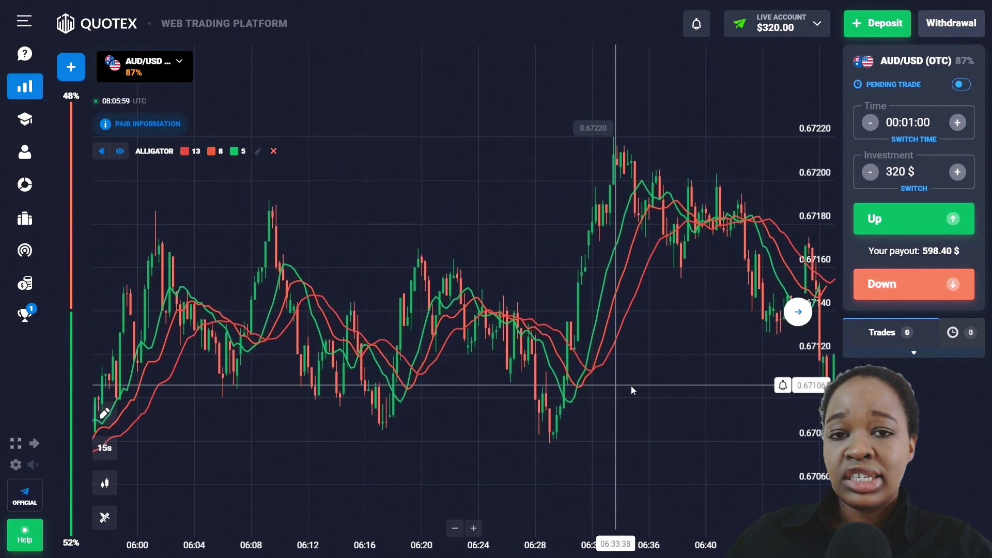
drag(392, 359, 331, 342)
Pan the chart forward again to the later downtrend after the Alligator crossover
drag(498, 333, 412, 307)
drag(377, 256, 379, 234)
drag(478, 270, 343, 288)
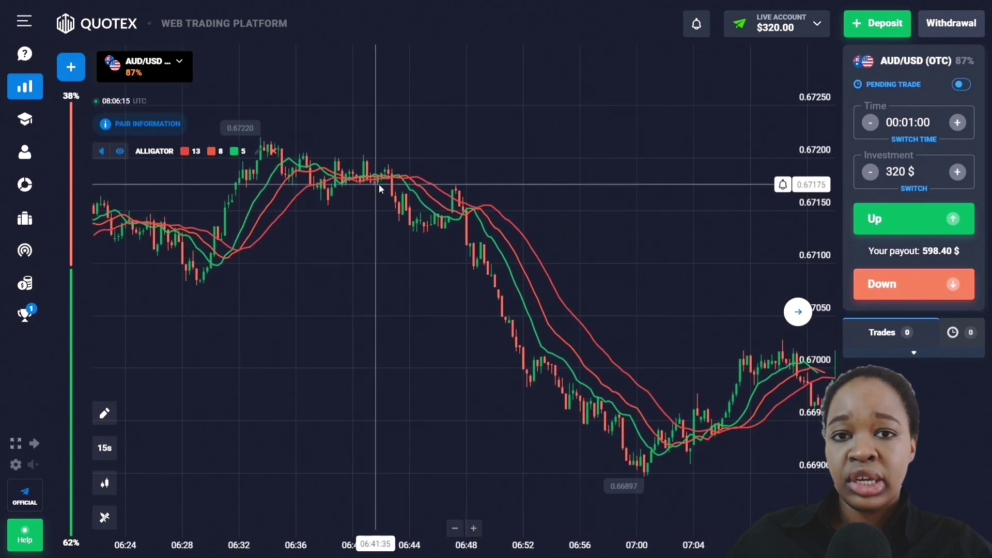
drag(379, 184, 283, 193)
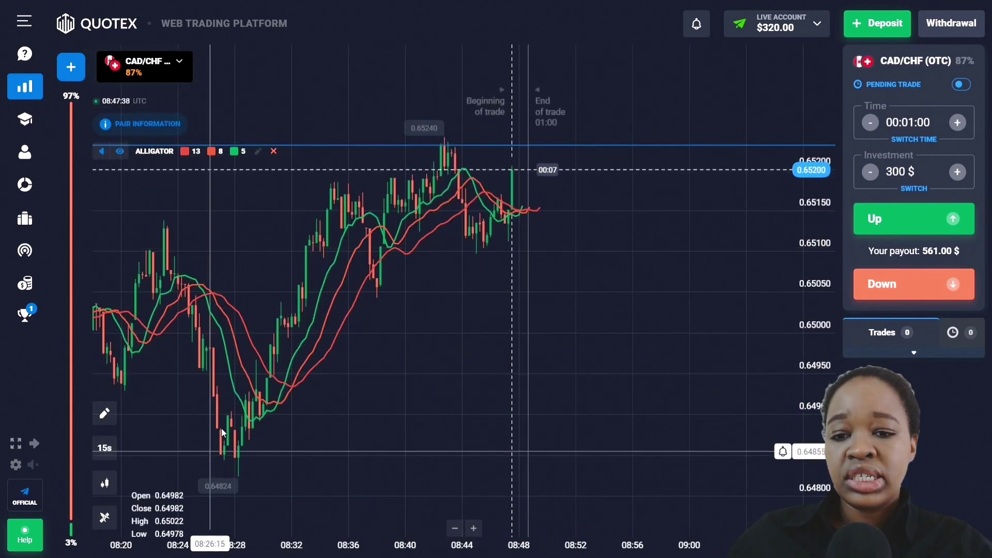
Raise the alert line near the recent high and place a 2-minute 300 $ Up trade on CAD/CHF (OTC)
mouse_move(373, 274)
mouse_down()
mouse_move(394, 216)
mouse_move(443, 146)
mouse_move(463, 146)
mouse_move(452, 146)
mouse_move(458, 211)
mouse_move(480, 237)
mouse_move(494, 238)
mouse_move(511, 203)
mouse_move(512, 174)
mouse_move(510, 211)
mouse_move(488, 215)
mouse_move(546, 203)
mouse_up()
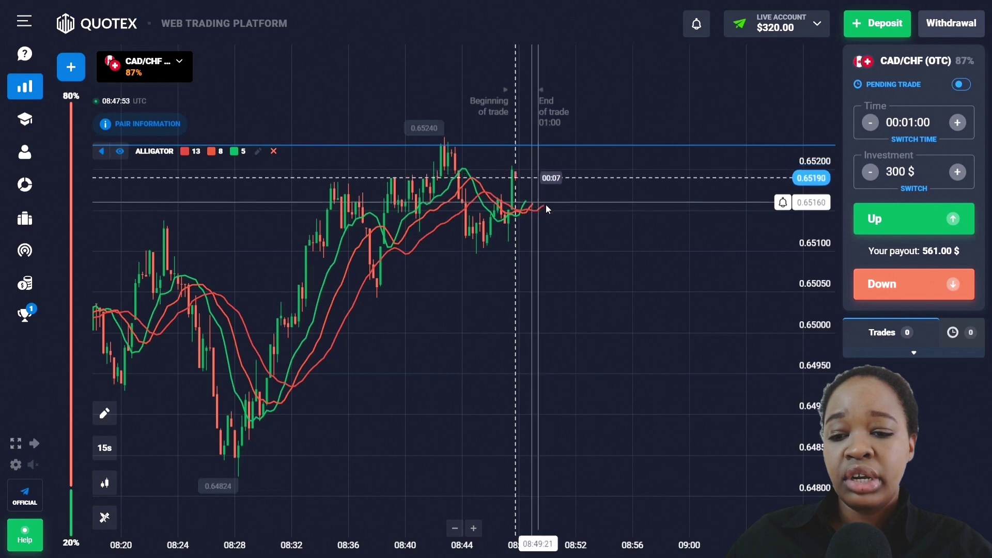
click(913, 126)
click(946, 186)
click(906, 214)
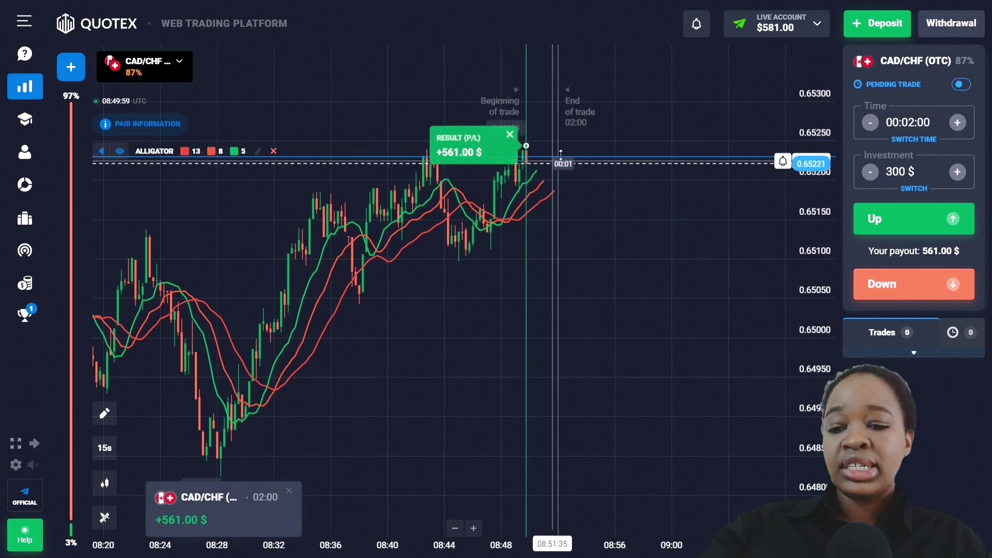
drag(578, 127, 515, 129)
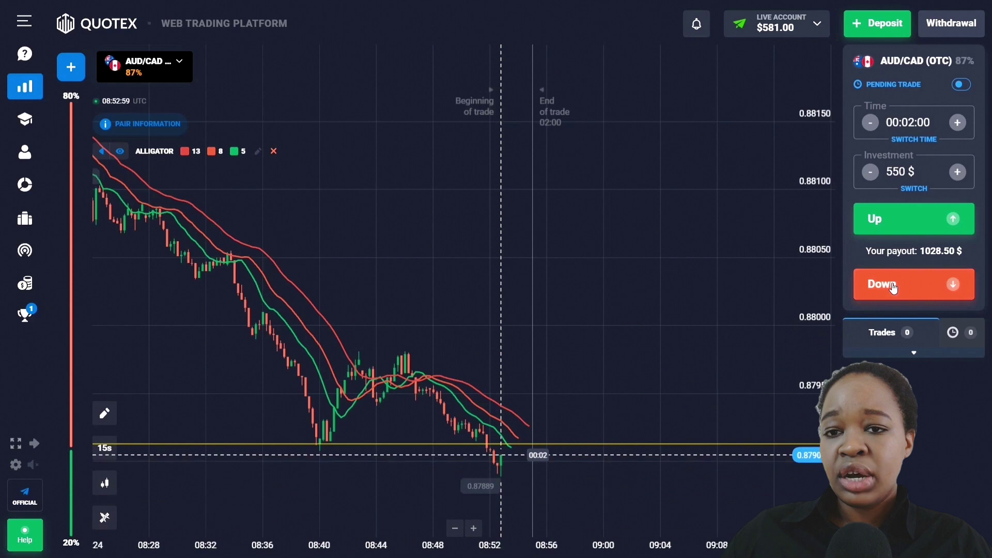
Place a 550 $ Down trade on AUD/CAD (OTC) and lower the alert line to the current price
click(893, 287)
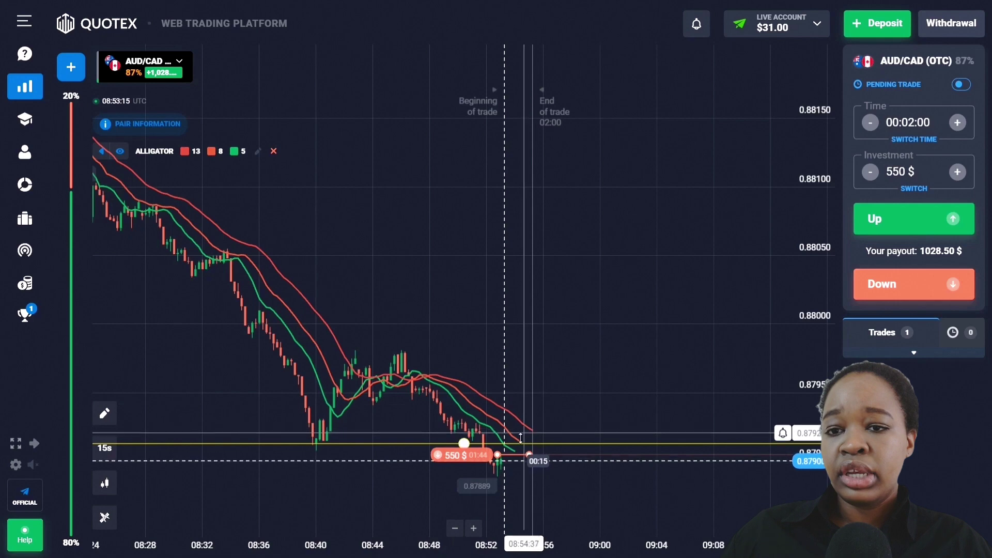
drag(516, 447, 549, 488)
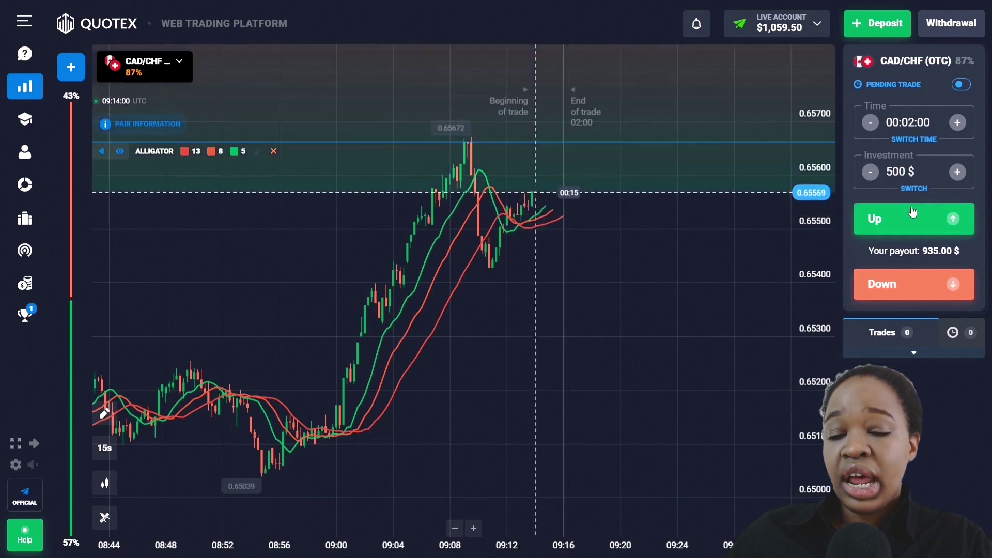
Place two 500 $ Up trades on CAD/CHF (OTC) in quick succession
click(918, 213)
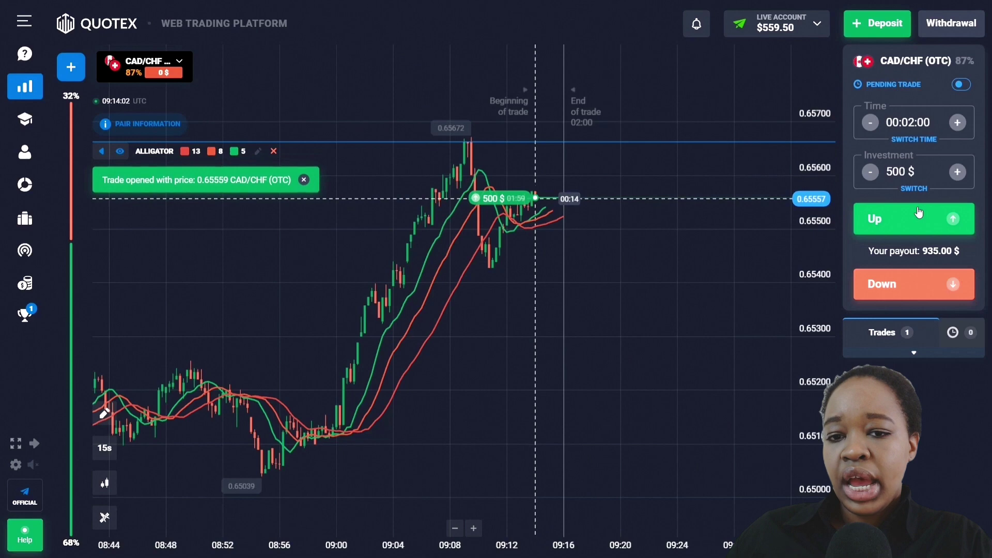
click(919, 212)
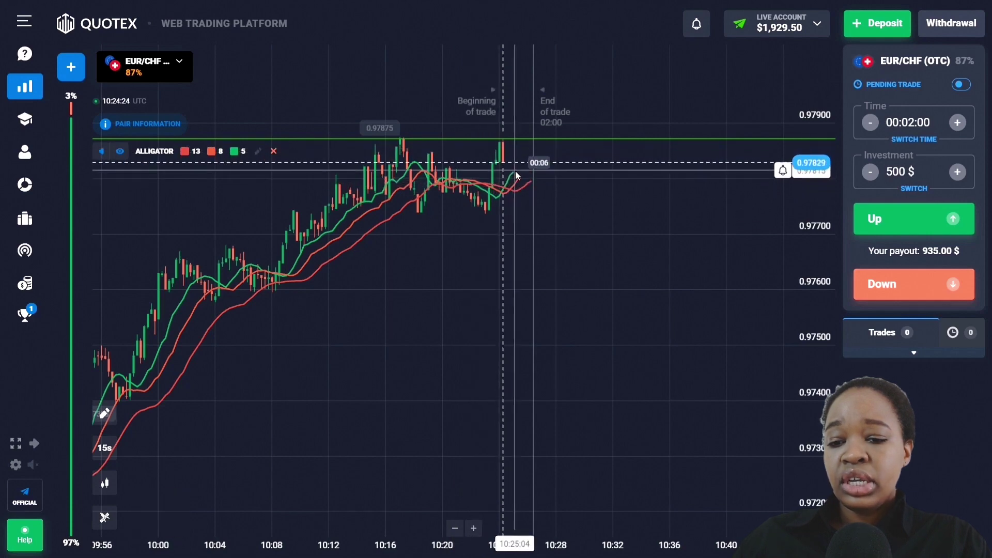
Place three quick 500 $ Up trades on EUR/CHF (OTC)
click(910, 218)
click(910, 218)
click(910, 218)
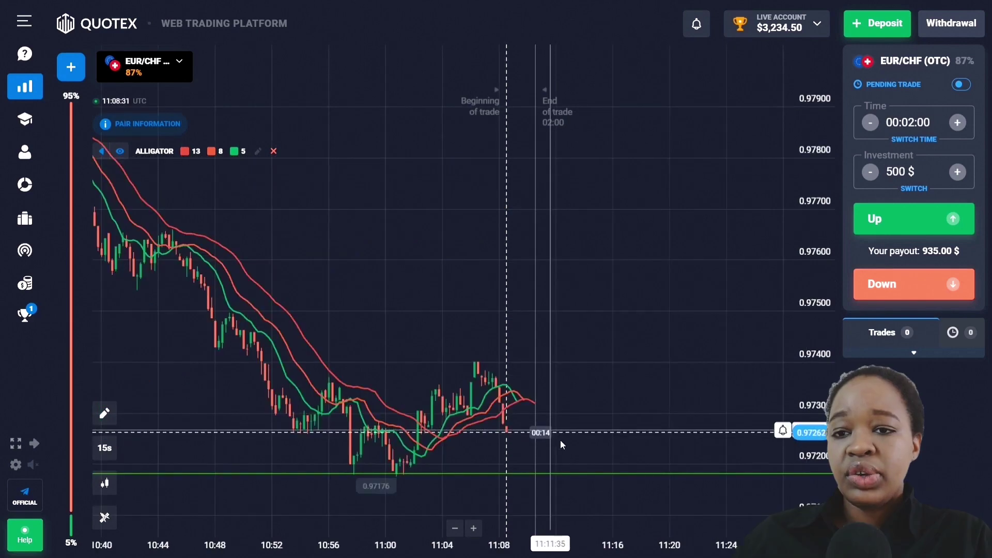
Check the green support line near 0.97185, then return the chart to the latest candles
click(592, 472)
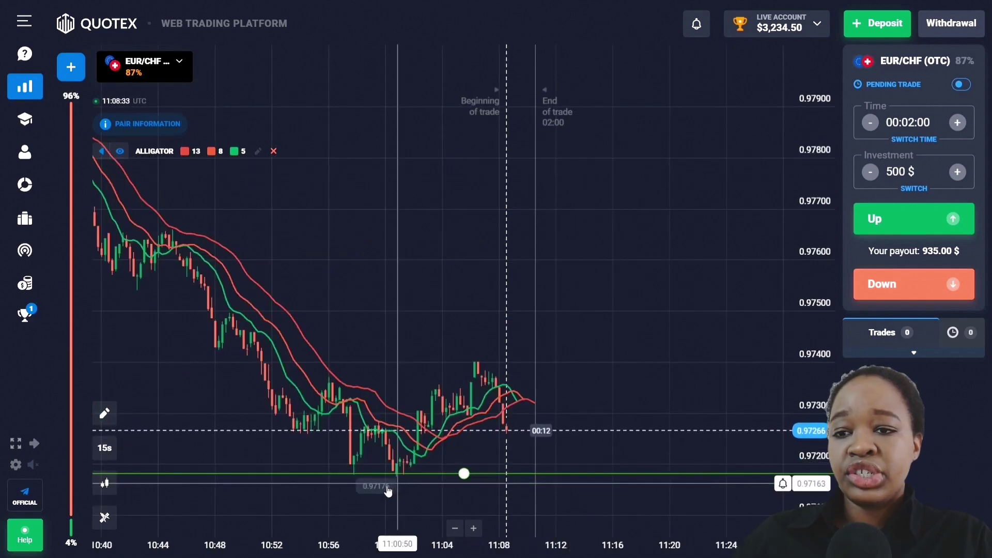
click(421, 442)
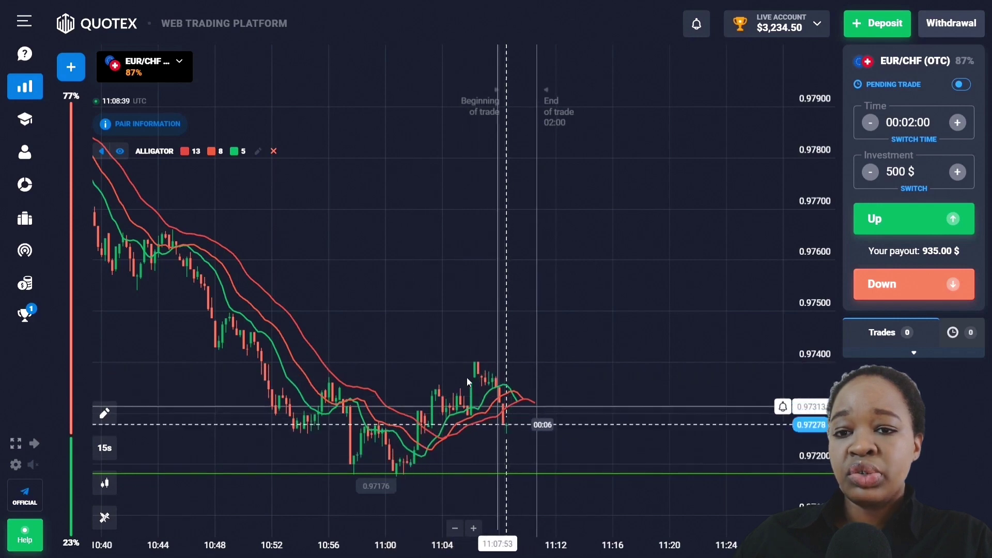
scroll(467, 377, left, 5)
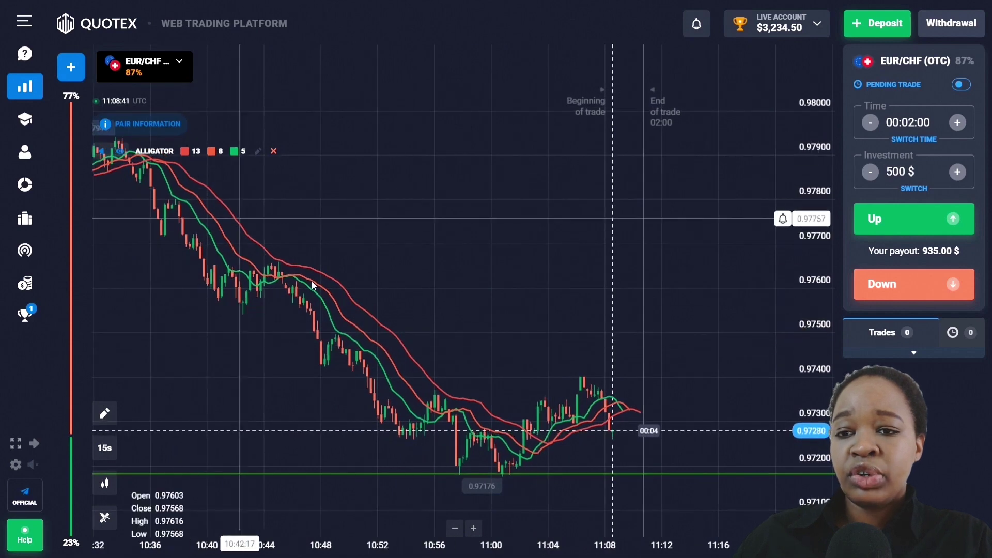
drag(436, 331, 322, 313)
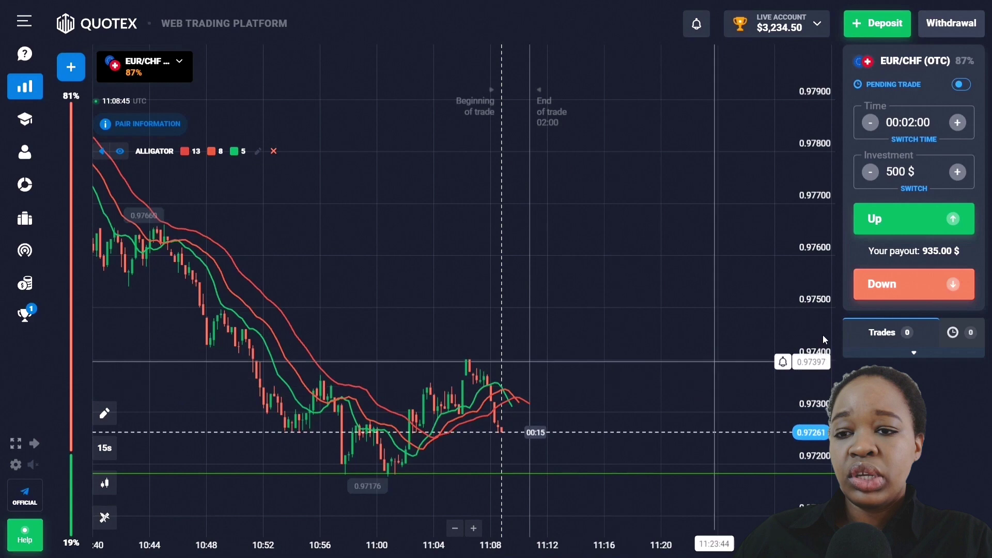
Open five 500 $ Down trades on EUR/CHF (OTC)
click(911, 289)
click(911, 289)
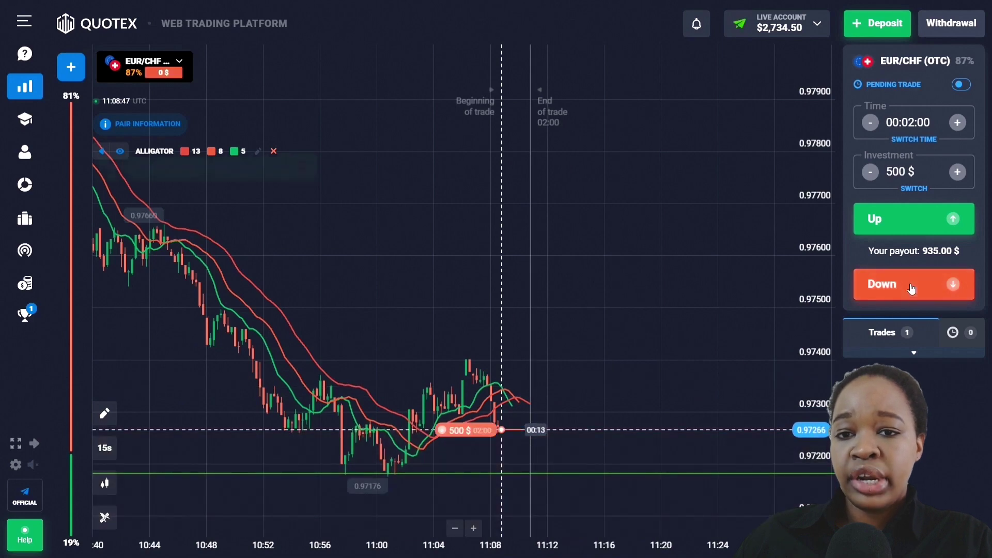
click(911, 288)
click(911, 288)
click(912, 289)
click(911, 289)
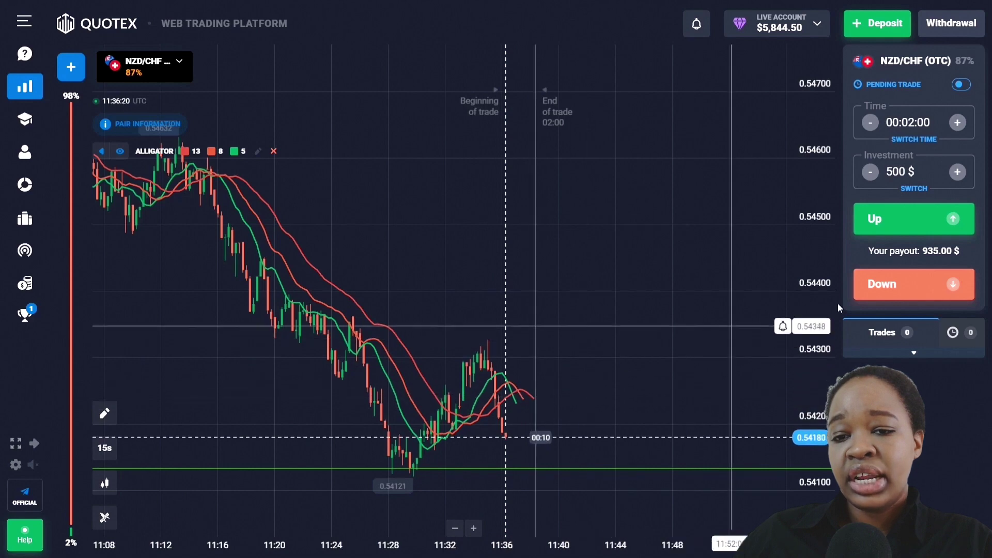
Open three 500 $ Down trades on NZD/CHF (OTC), then move the alert line onto the red level
click(895, 288)
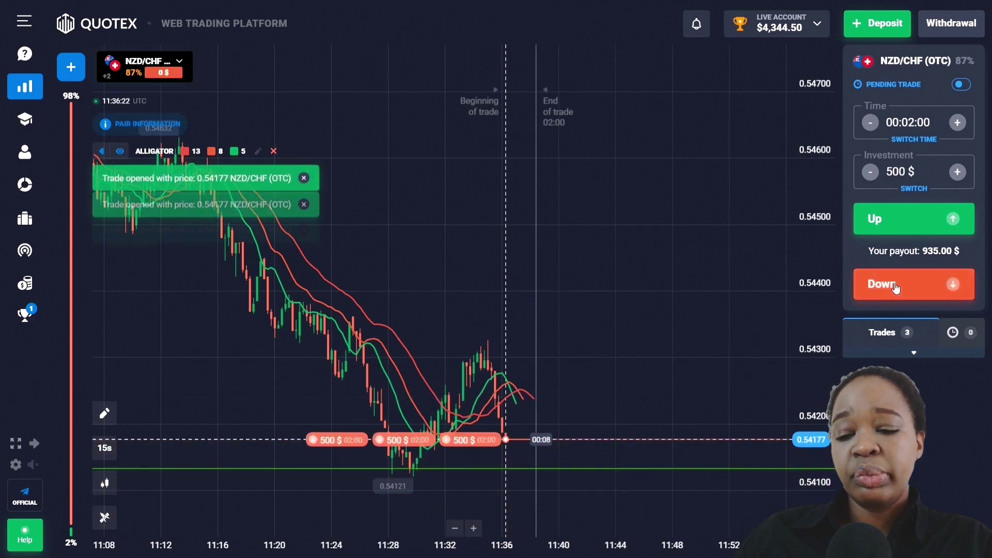
click(895, 287)
click(895, 288)
click(895, 287)
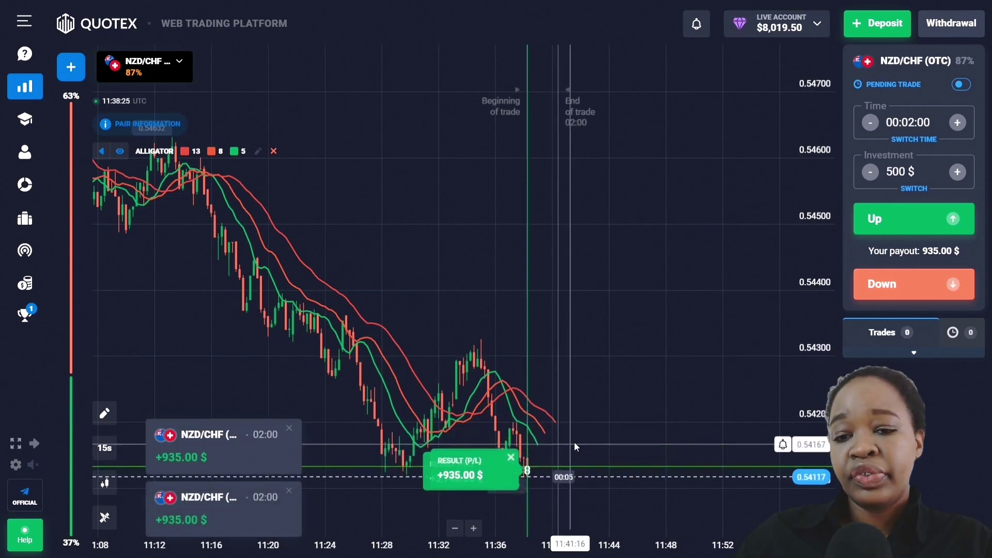
drag(574, 442, 535, 451)
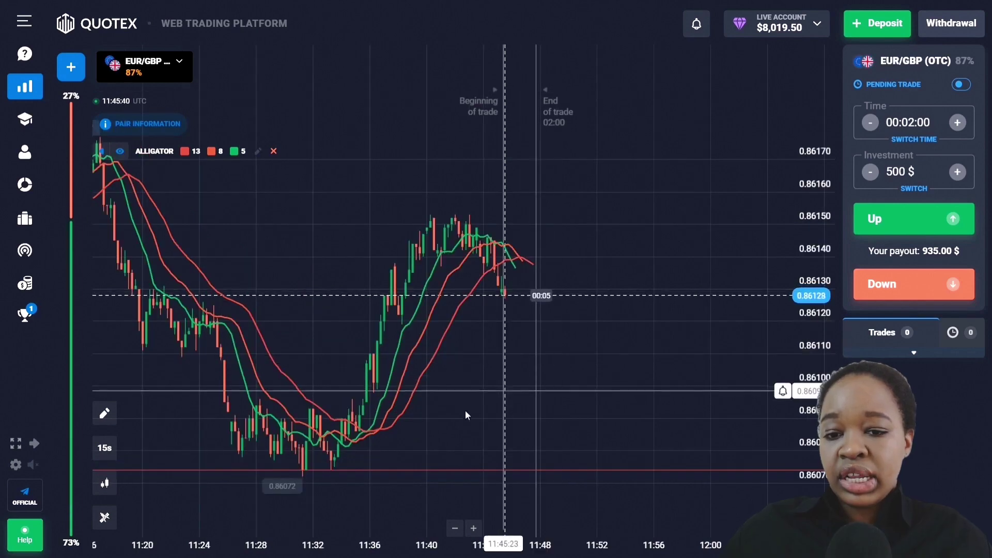
drag(465, 391, 523, 269)
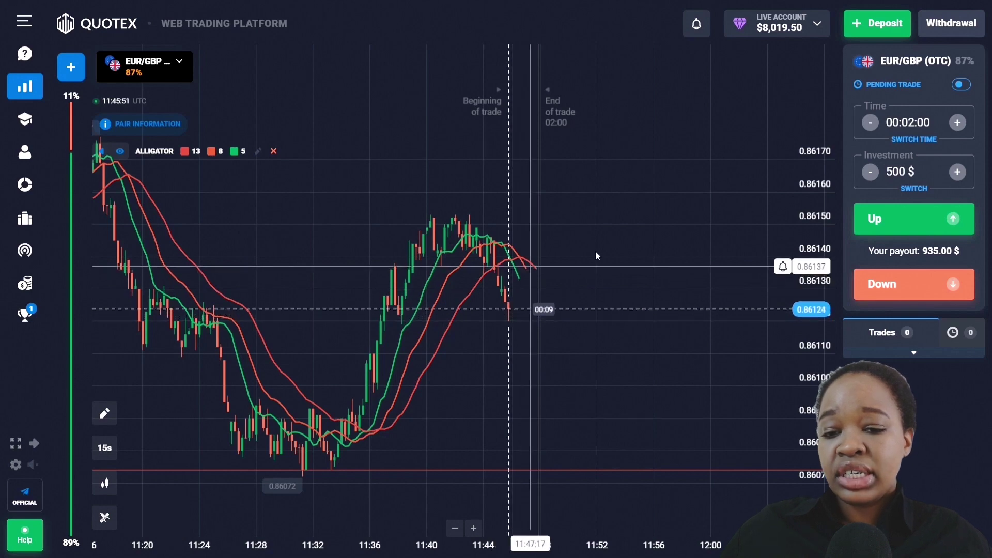
Set a 05:00 trade duration and open repeated 500 $ Down trades on EUR/GBP (OTC)
click(913, 122)
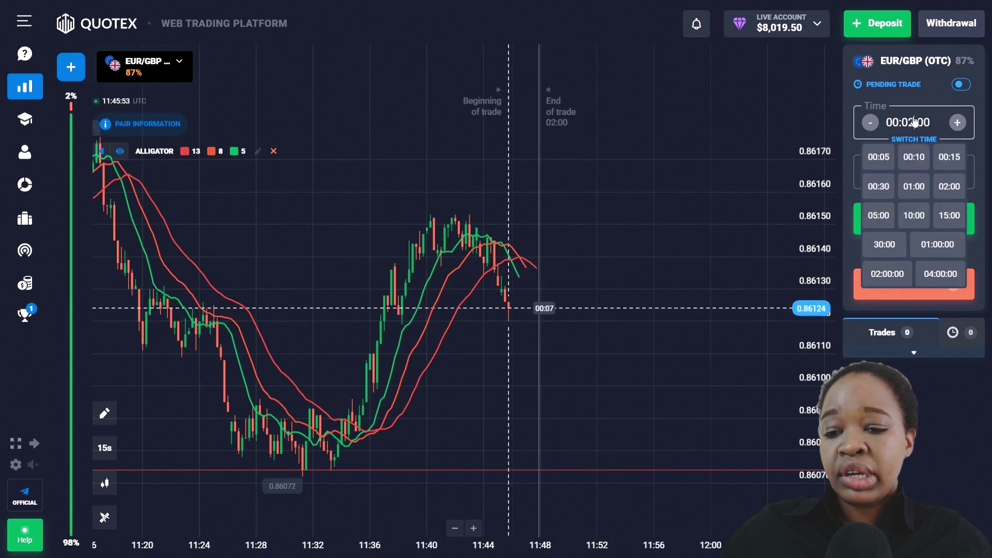
click(881, 216)
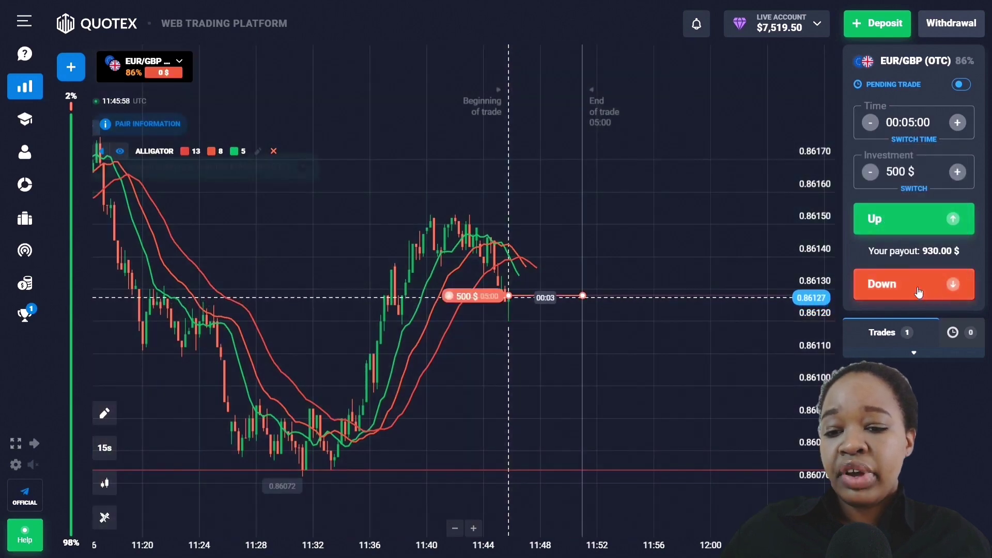
click(919, 293)
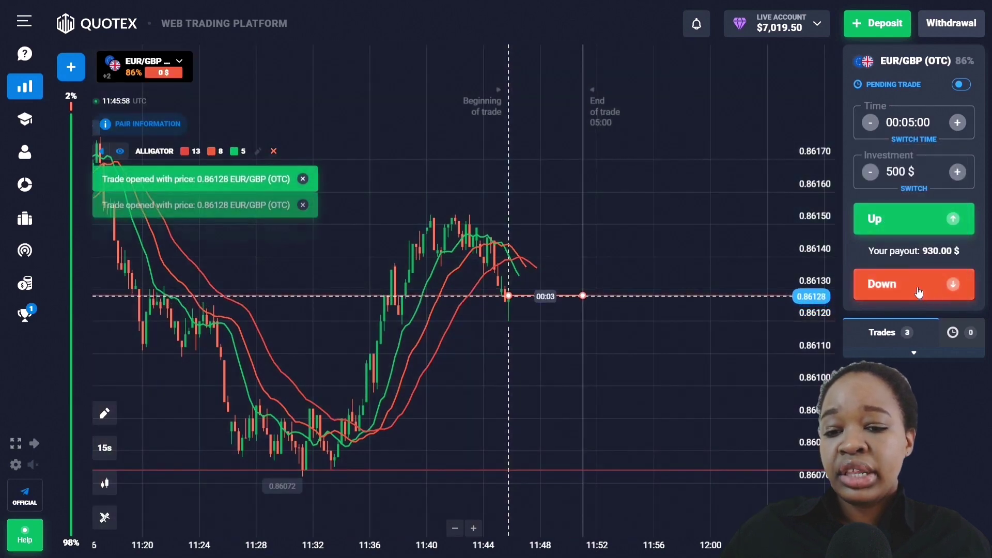
click(918, 292)
click(919, 293)
click(918, 293)
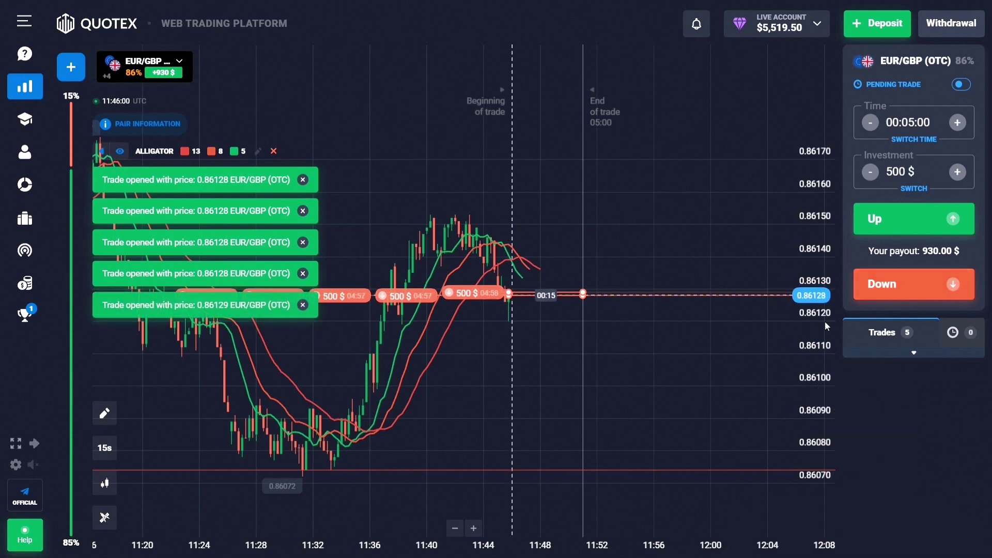